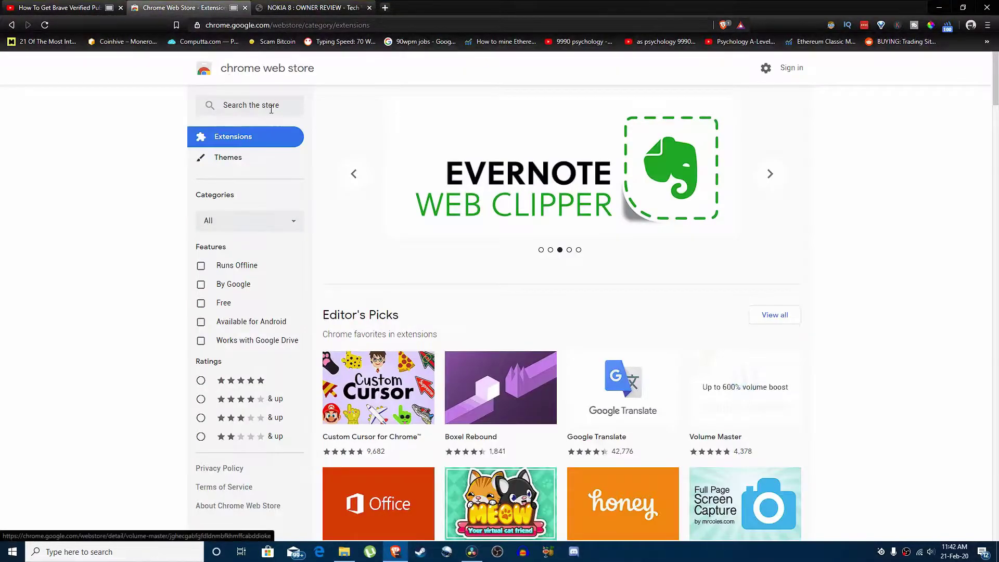
Search the Chrome Web Store for 'dark reader' and open the Dark Reader extension listing.
{"action": "left_click", "coordinate": [270, 108]}
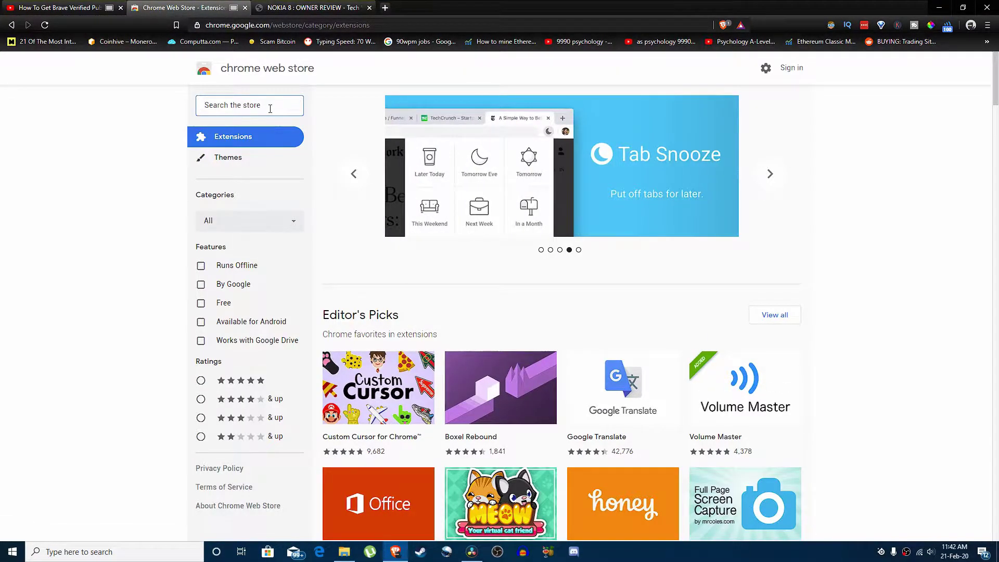
{"action": "type", "text": "dark reader"}
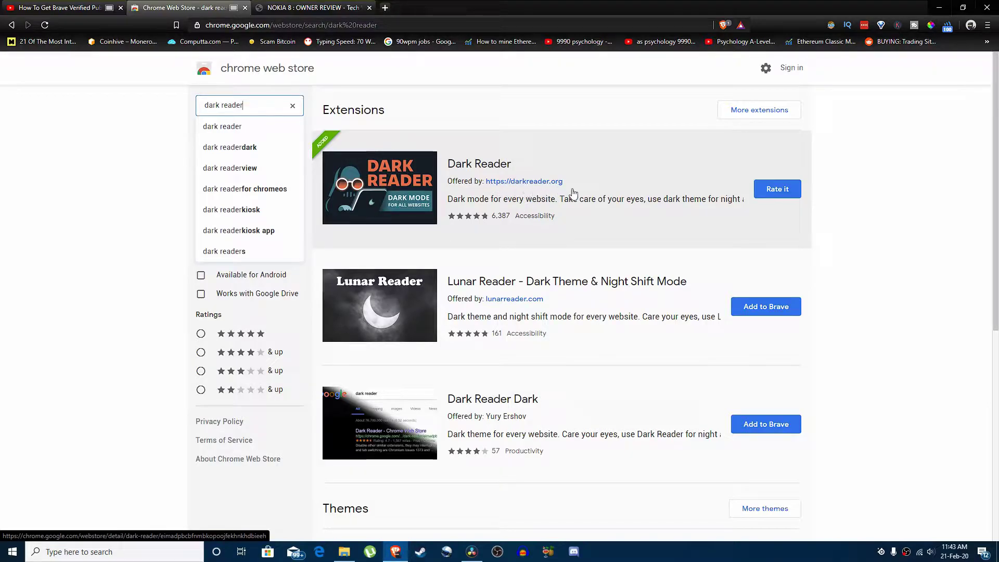
{"action": "left_click", "coordinate": [479, 163]}
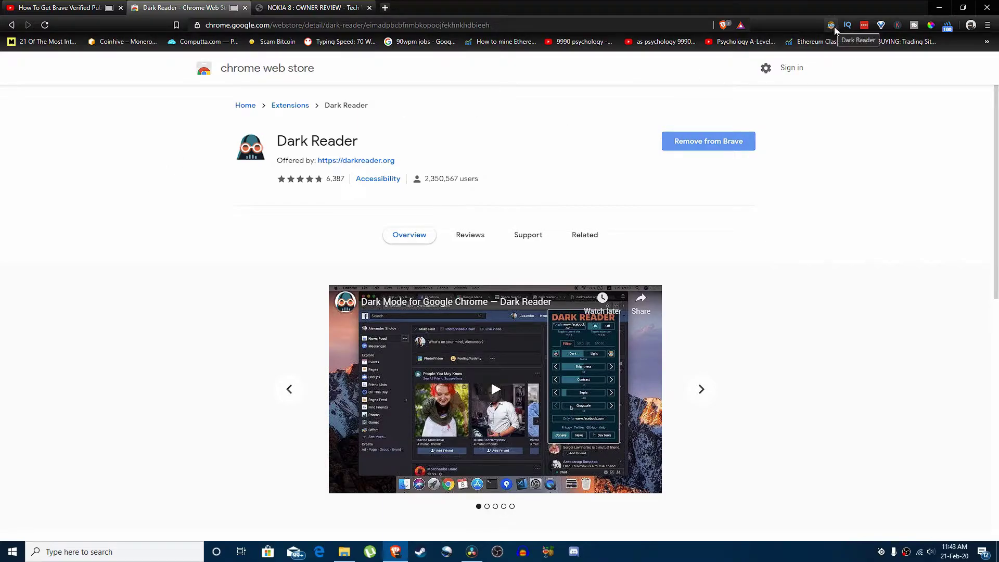
{"action": "left_click", "coordinate": [244, 8]}
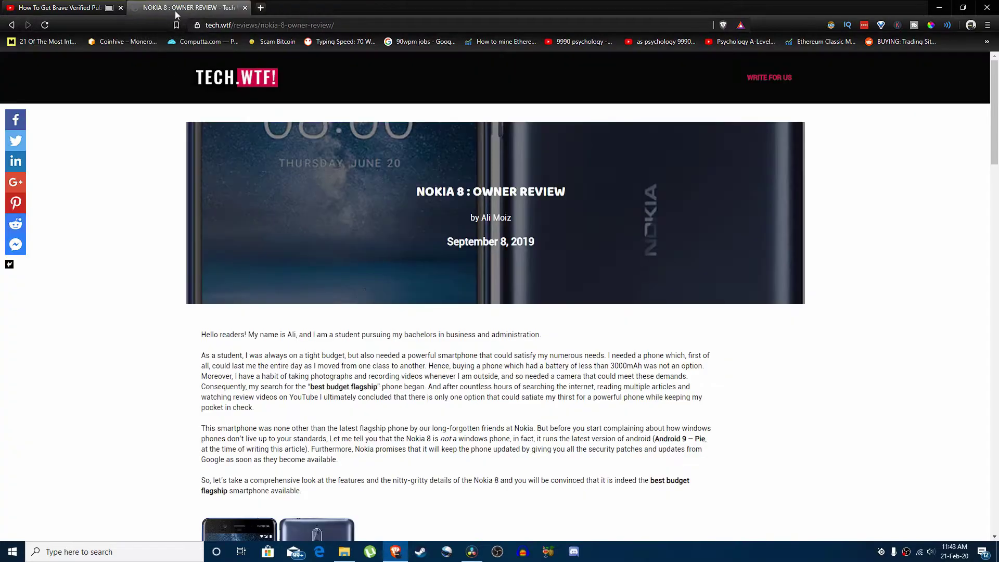
{"action": "mouse_move", "coordinate": [994, 113]}
{"action": "left_mouse_down"}
{"action": "mouse_move", "coordinate": [995, 454]}
{"action": "mouse_move", "coordinate": [997, 137]}
{"action": "left_mouse_up"}
{"action": "mouse_move", "coordinate": [996, 109]}
{"action": "left_mouse_down"}
{"action": "mouse_move", "coordinate": [997, 143]}
{"action": "mouse_move", "coordinate": [996, 109]}
{"action": "left_mouse_up"}
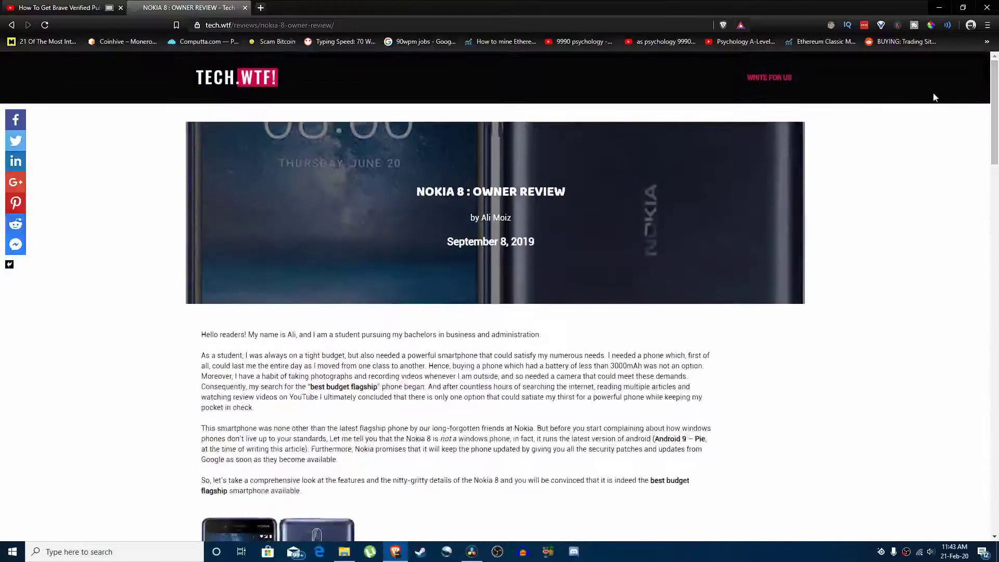
Switch Dark Reader On from its toolbar popup so the NOKIA 8 review turns dark, then dismiss it.
{"action": "left_click", "coordinate": [832, 26]}
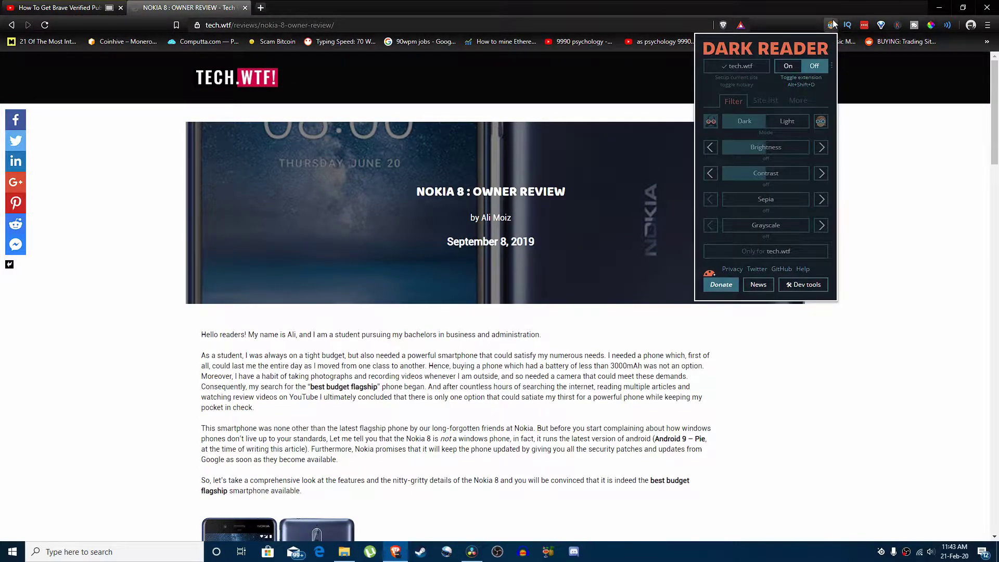
{"action": "left_click", "coordinate": [789, 69]}
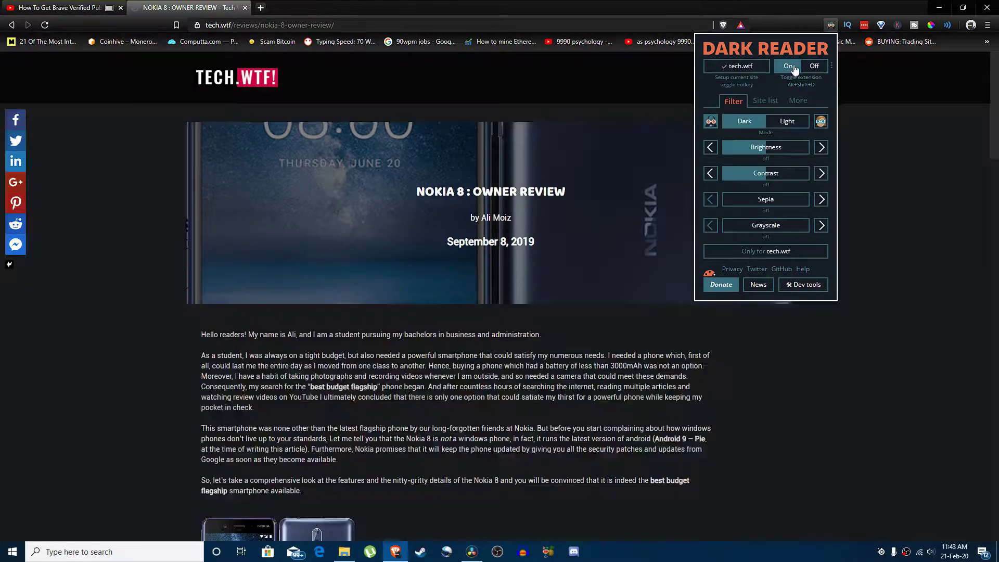
{"action": "left_click", "coordinate": [908, 155]}
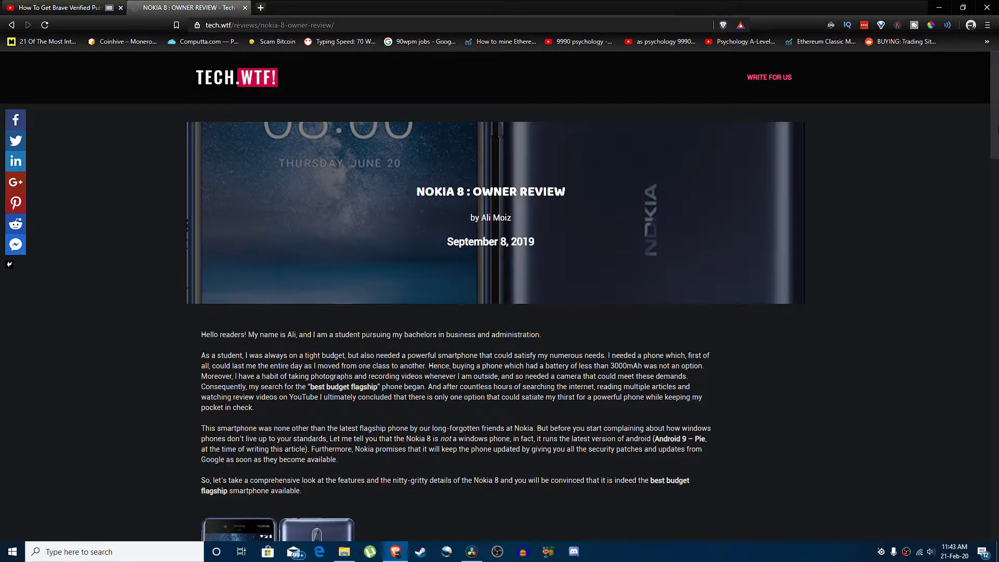
{"action": "scroll", "coordinate": [997, 138], "scroll_direction": "down", "scroll_amount": 1}
{"action": "scroll", "coordinate": [996, 139], "scroll_direction": "up", "scroll_amount": 1}
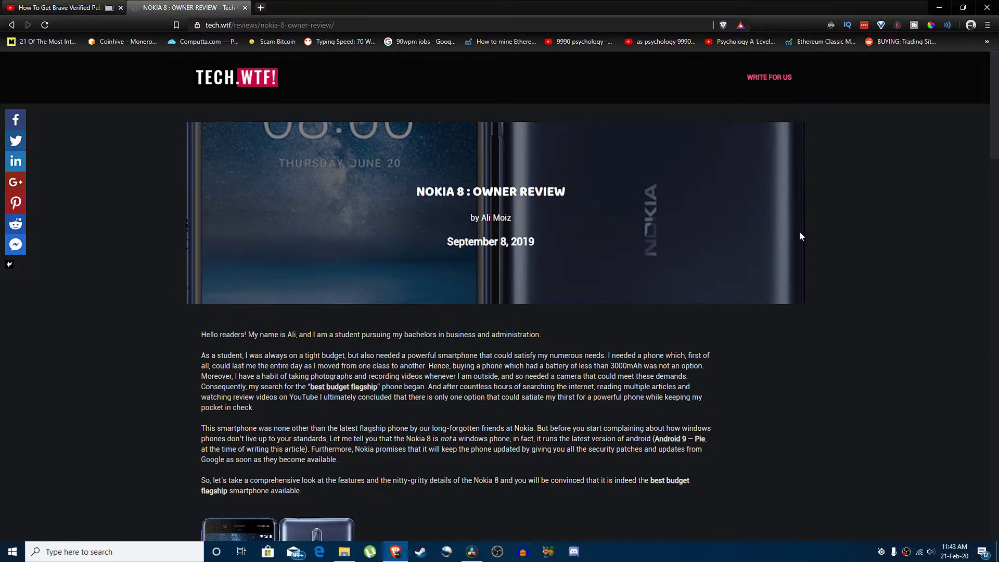
{"action": "left_click_drag", "start_coordinate": [996, 130], "coordinate": [997, 174]}
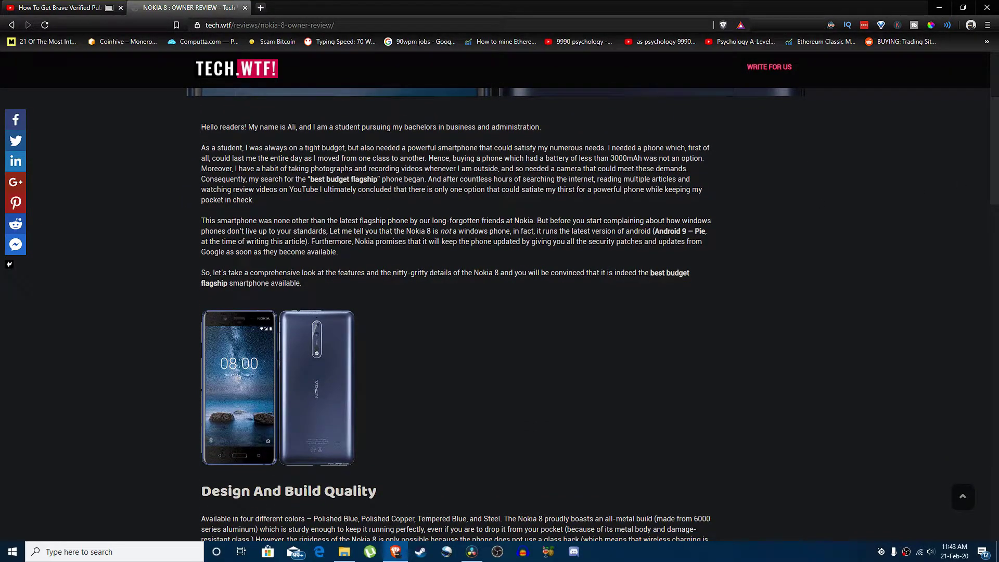
{"action": "scroll", "coordinate": [997, 199], "scroll_direction": "down", "scroll_amount": 2}
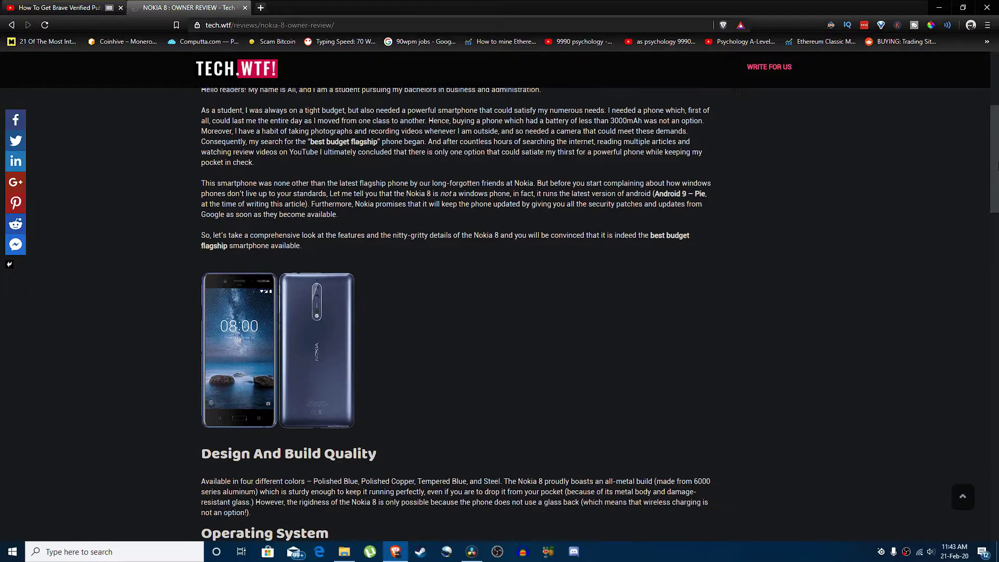
{"action": "scroll", "coordinate": [997, 200], "scroll_direction": "down", "scroll_amount": 2}
{"action": "scroll", "coordinate": [997, 199], "scroll_direction": "down", "scroll_amount": 1}
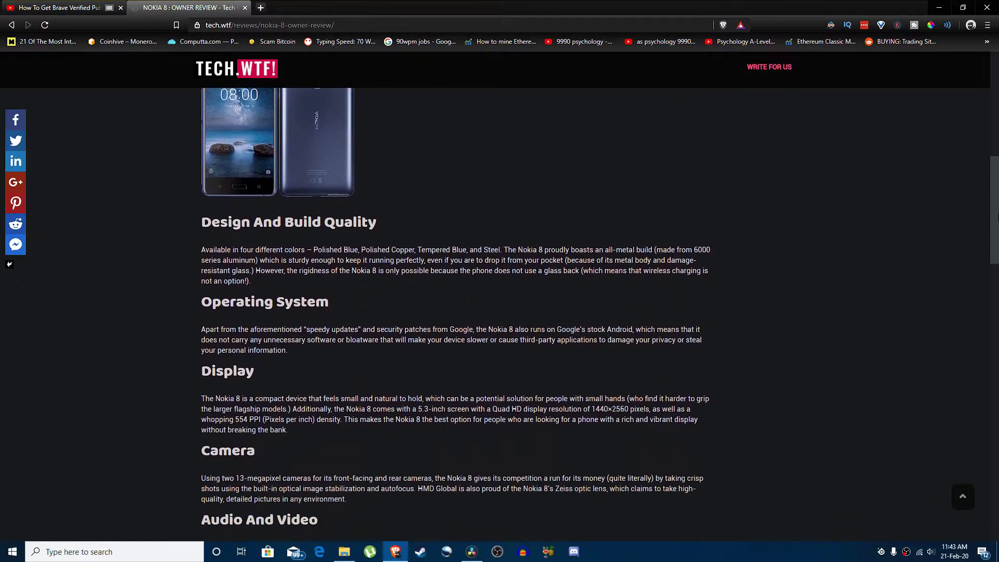
{"action": "left_click_drag", "start_coordinate": [996, 219], "coordinate": [997, 332]}
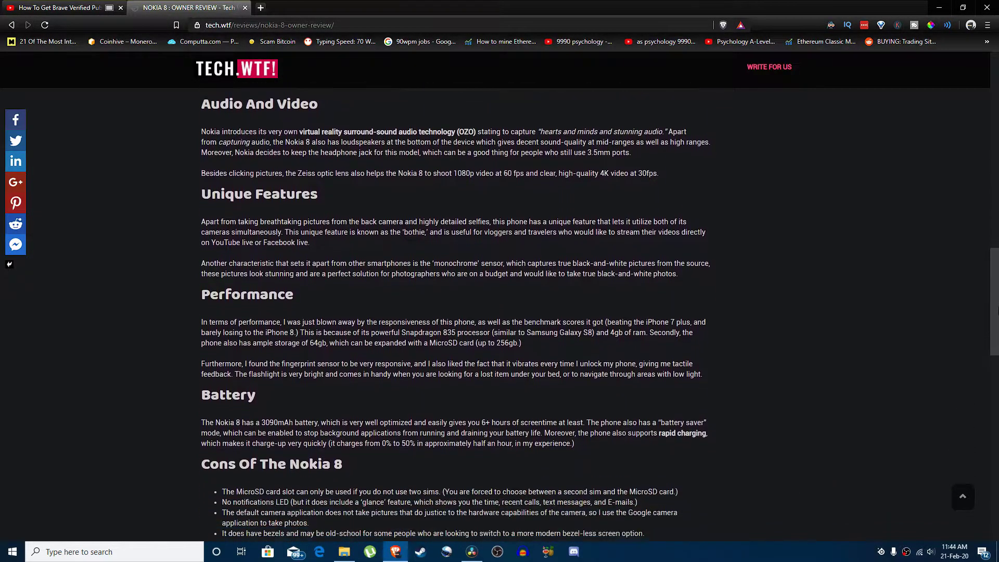
{"action": "scroll", "coordinate": [573, 424], "scroll_direction": "down", "scroll_amount": 4}
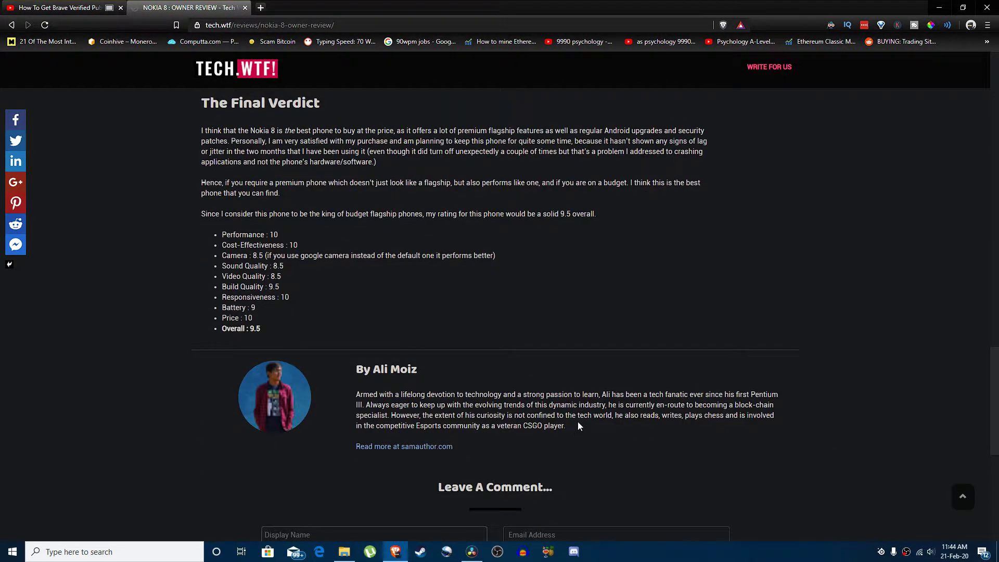
{"action": "scroll", "coordinate": [985, 416], "scroll_direction": "down", "scroll_amount": 5}
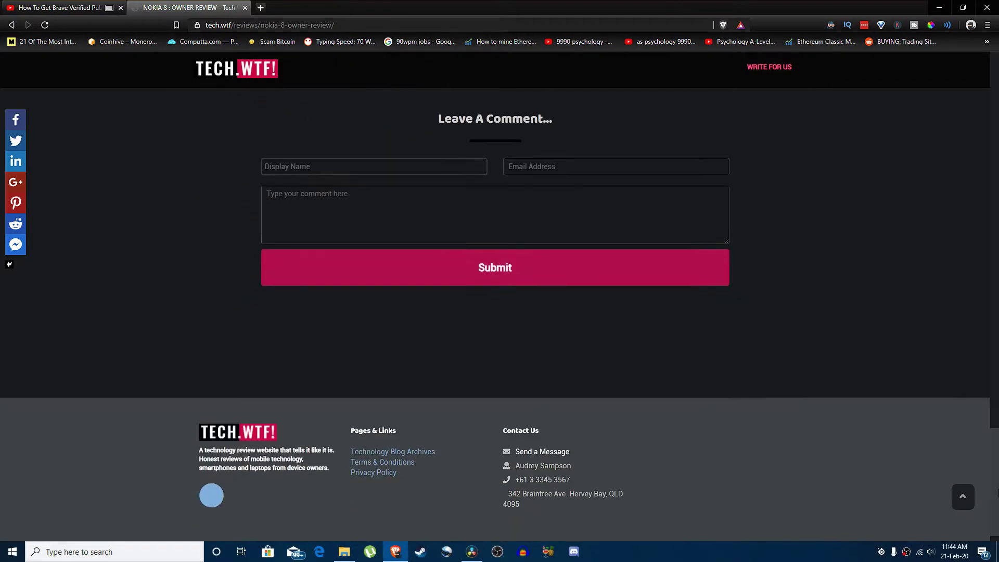
{"action": "scroll", "coordinate": [986, 391], "scroll_direction": "up", "scroll_amount": 7}
{"action": "scroll", "coordinate": [985, 382], "scroll_direction": "down", "scroll_amount": 1}
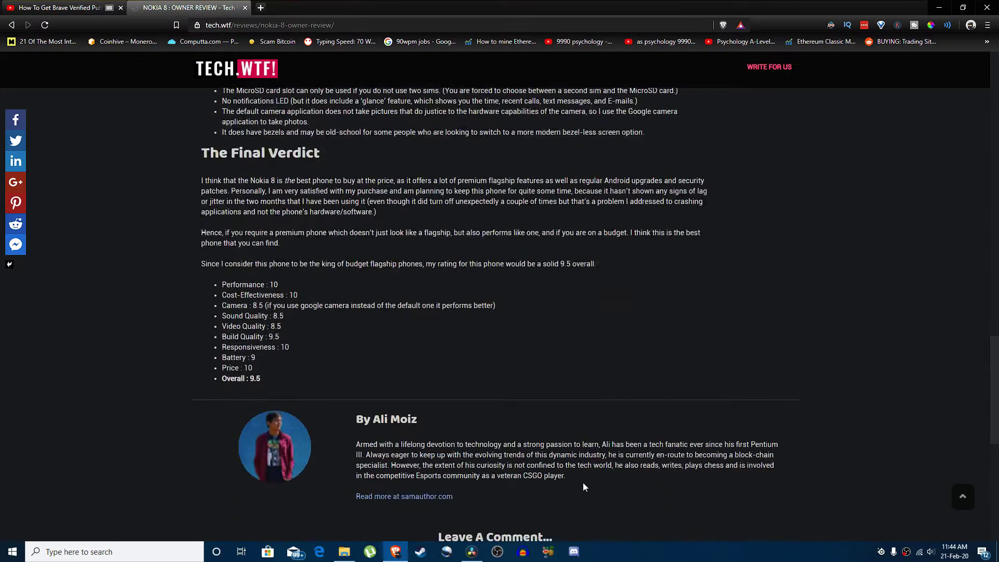
{"action": "left_click_drag", "start_coordinate": [993, 402], "coordinate": [994, 129]}
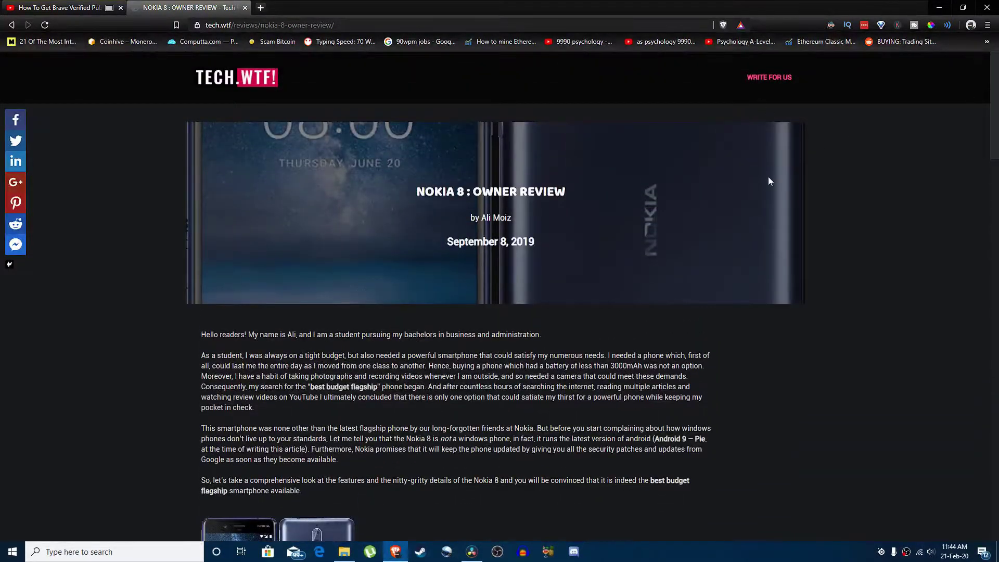
Adjust the Dark Reader Brightness slider up and down, settling just below zero.
{"action": "left_click", "coordinate": [829, 25]}
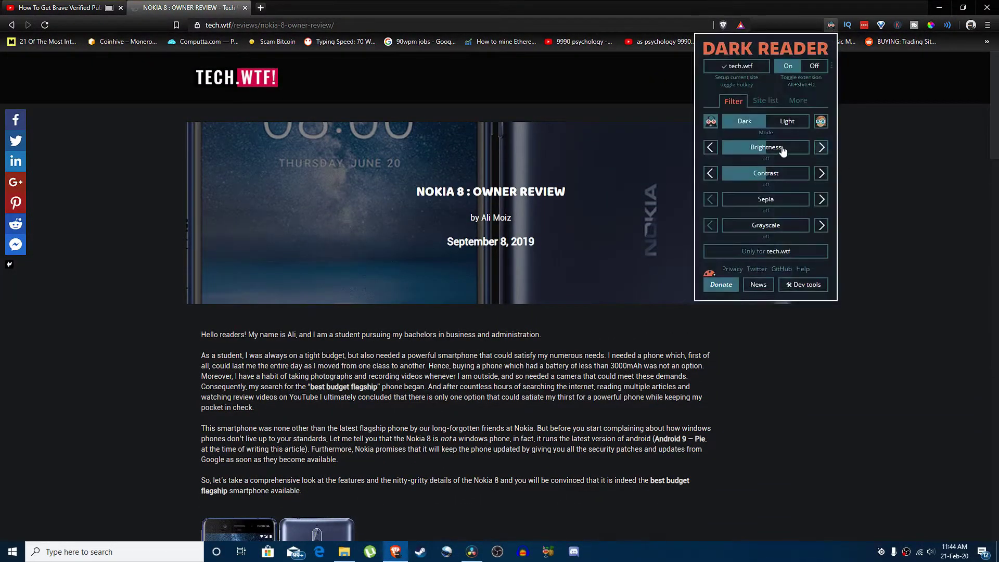
{"action": "left_click_drag", "start_coordinate": [763, 153], "coordinate": [799, 158]}
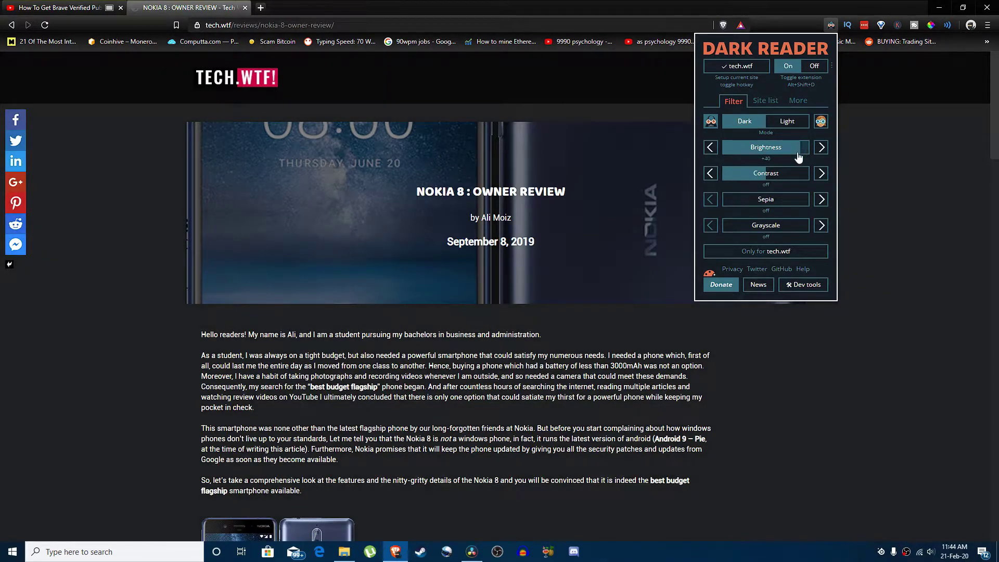
{"action": "mouse_move", "coordinate": [799, 158]}
{"action": "left_mouse_down"}
{"action": "mouse_move", "coordinate": [738, 153]}
{"action": "mouse_move", "coordinate": [784, 180]}
{"action": "left_mouse_up"}
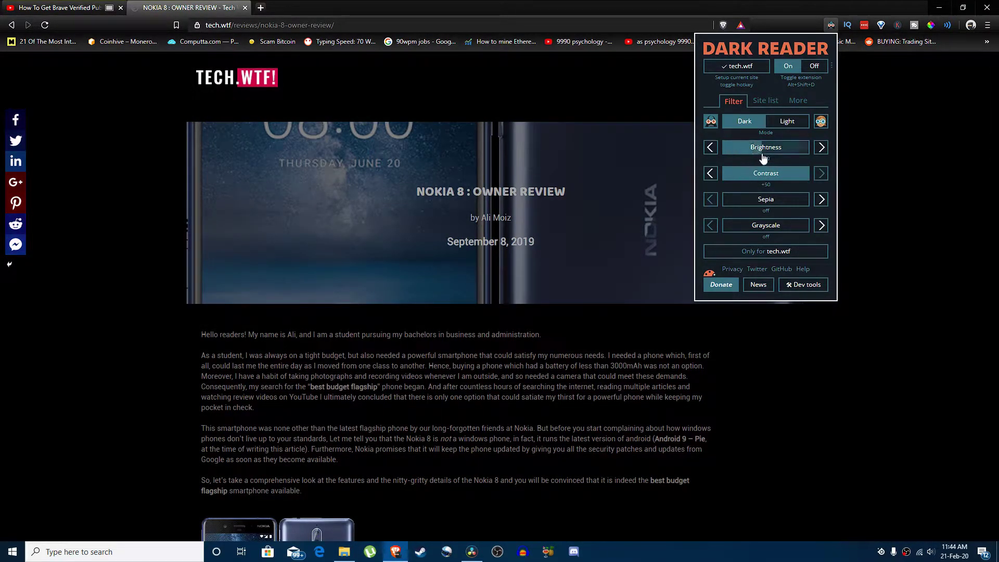
{"action": "left_click", "coordinate": [762, 148]}
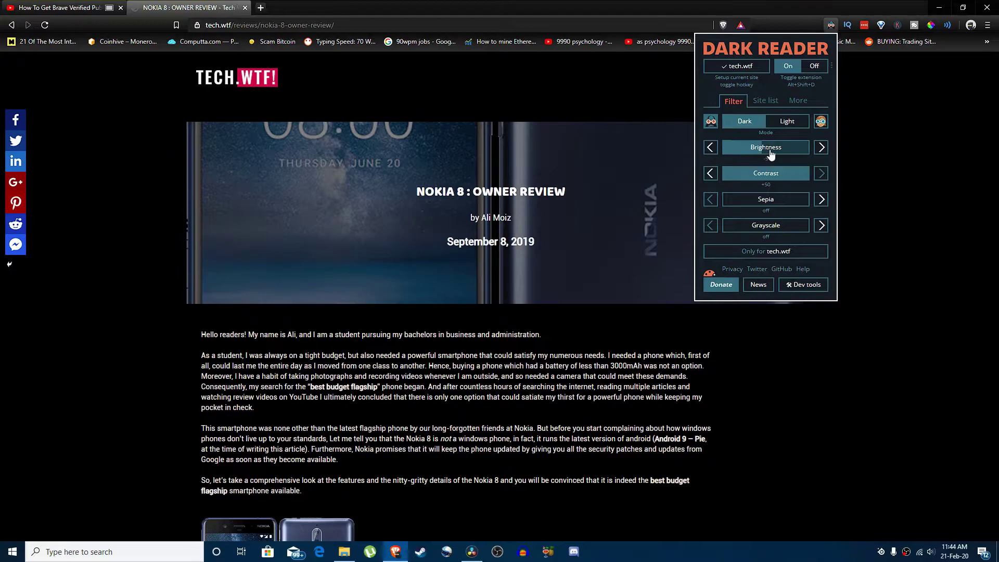
Set sepia to +50 and grayscale to +60, then reset brightness and contrast to off.
{"action": "left_click", "coordinate": [821, 200]}
{"action": "left_click", "coordinate": [821, 226]}
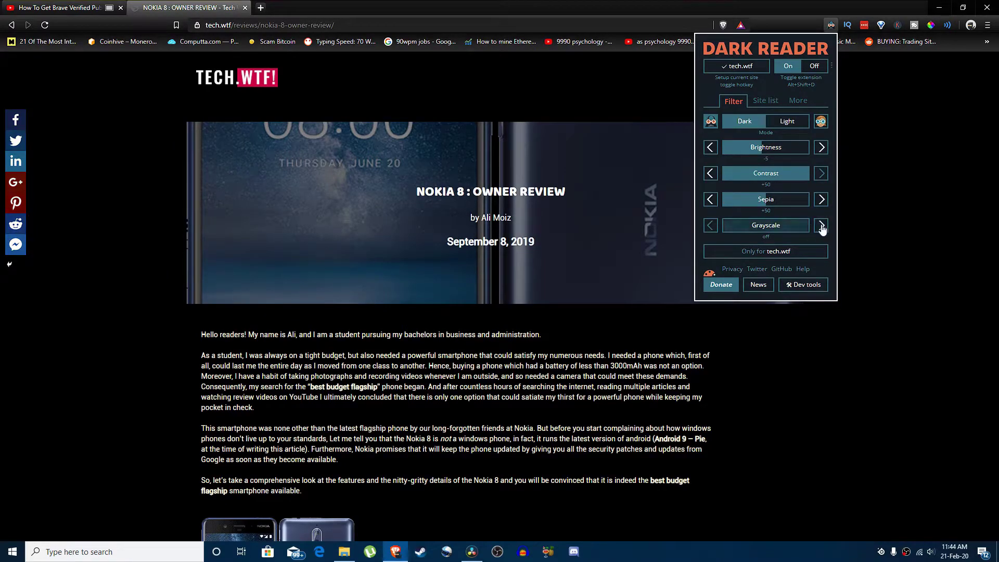
{"action": "left_click", "coordinate": [774, 225]}
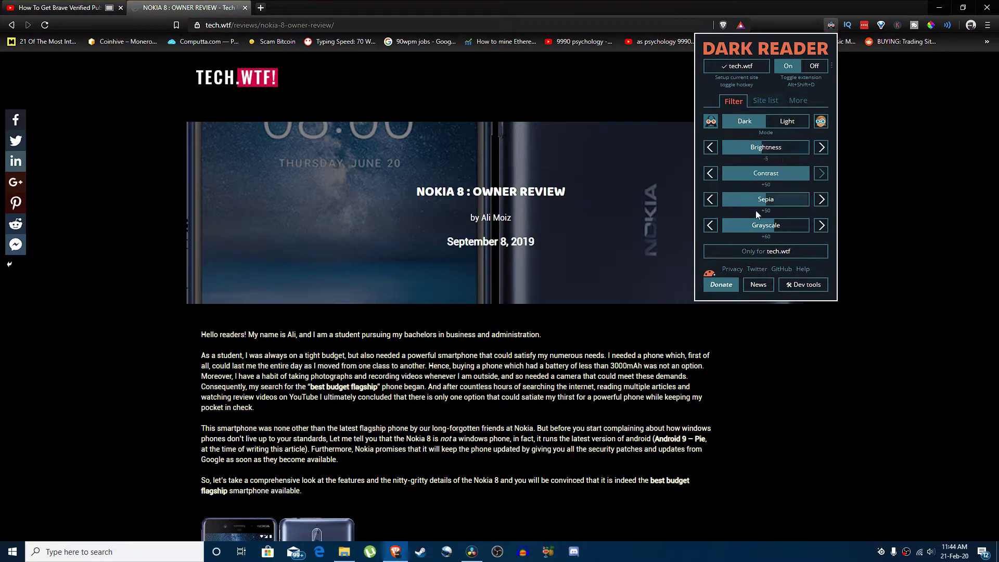
{"action": "left_click", "coordinate": [765, 156]}
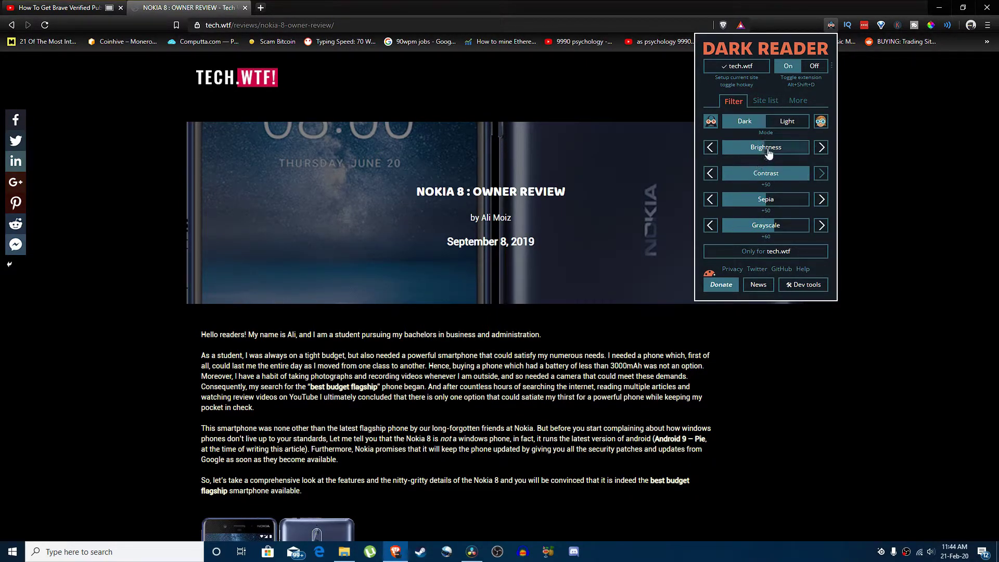
{"action": "left_click", "coordinate": [766, 173]}
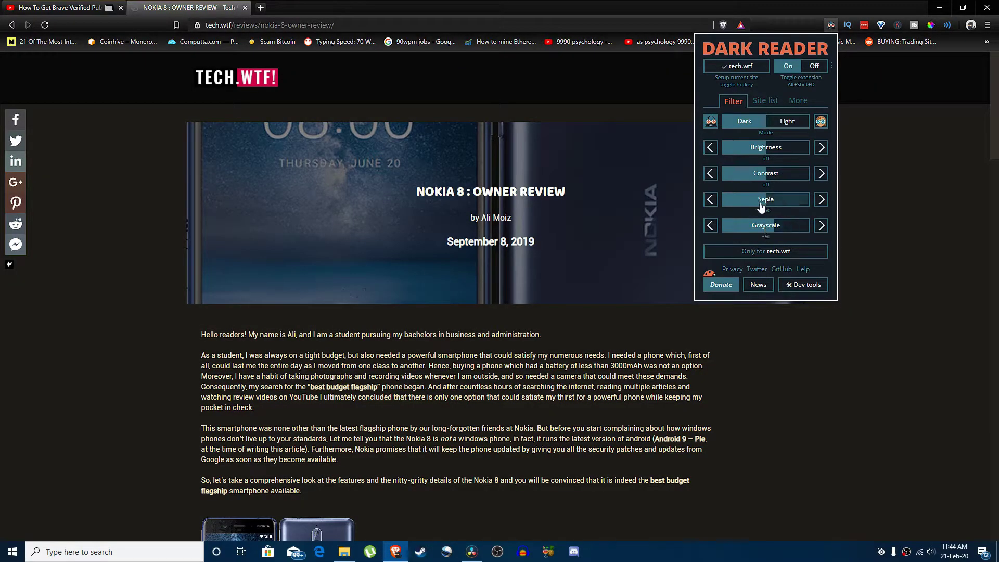
Reset sepia and grayscale to off, try Light mode, then return tech.wtf to Dark mode.
{"action": "left_click_drag", "start_coordinate": [766, 200], "coordinate": [721, 201]}
{"action": "left_click", "coordinate": [762, 227]}
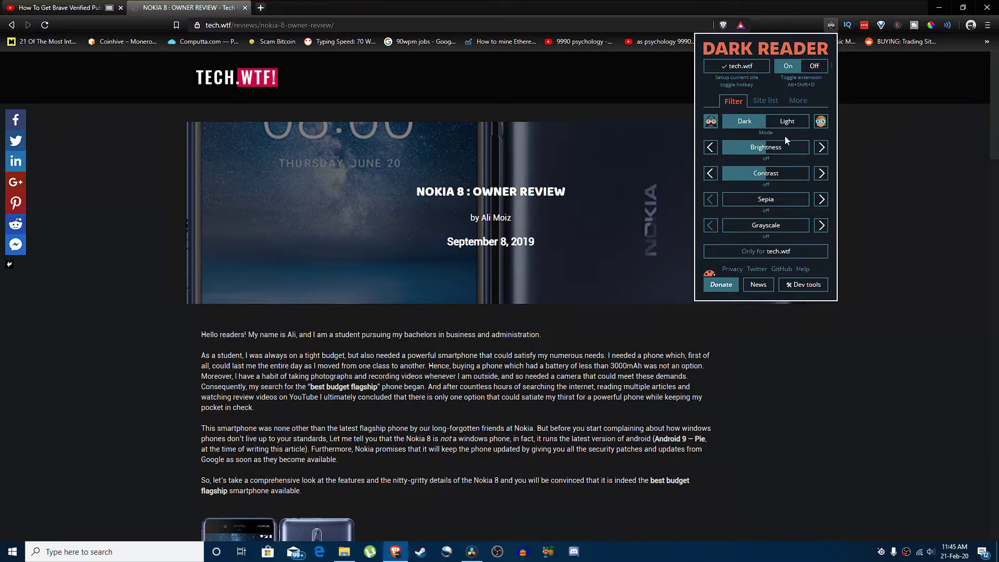
{"action": "left_click", "coordinate": [786, 123]}
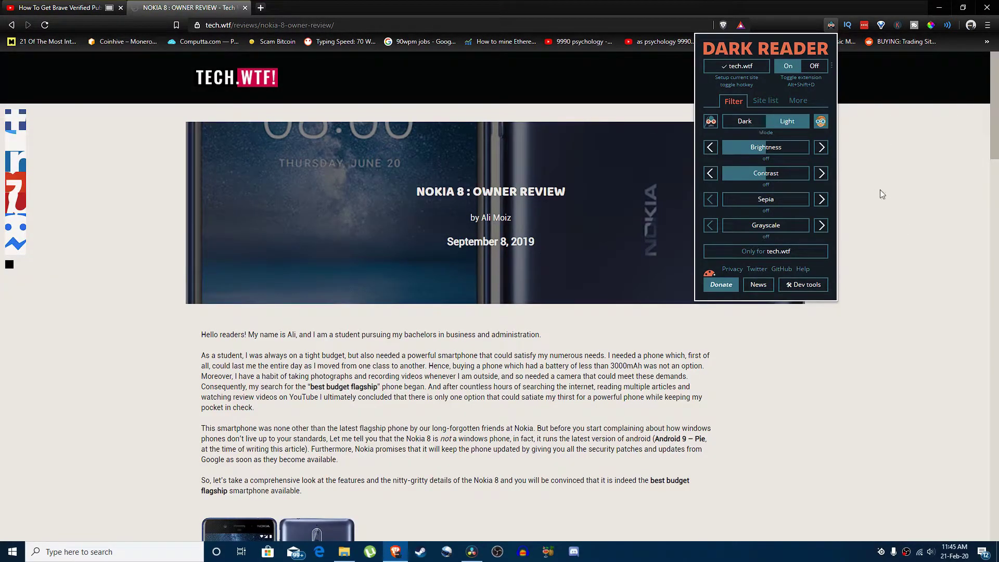
{"action": "left_click", "coordinate": [744, 122]}
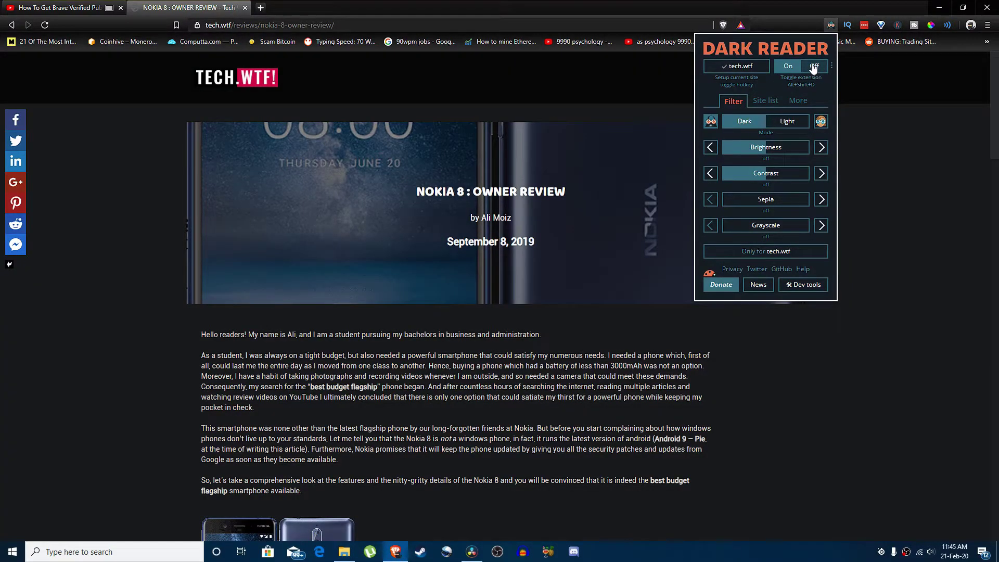
Toggle Dark Reader off and back on for tech.wtf, then close the panel.
{"action": "left_click", "coordinate": [736, 66]}
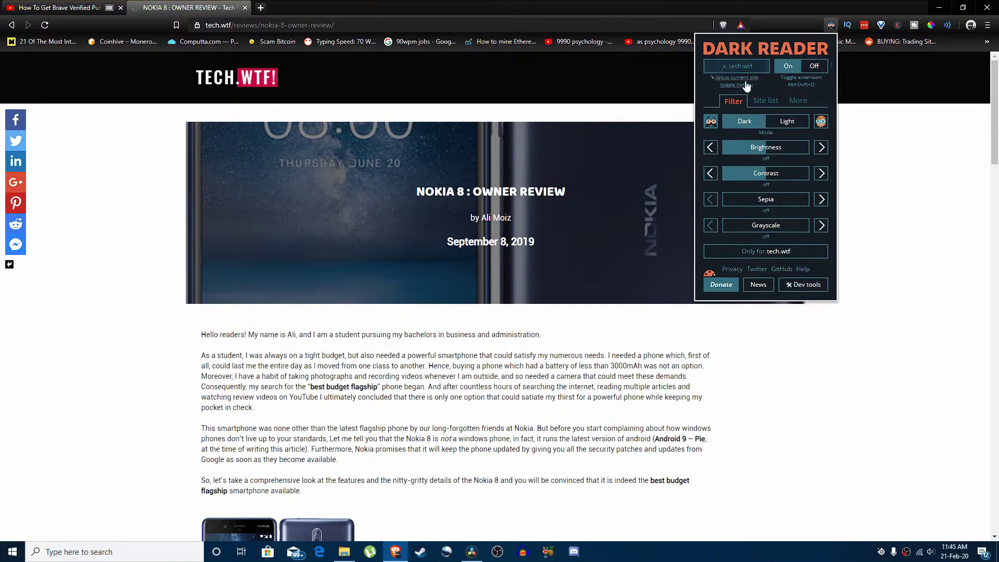
{"action": "left_click", "coordinate": [731, 67]}
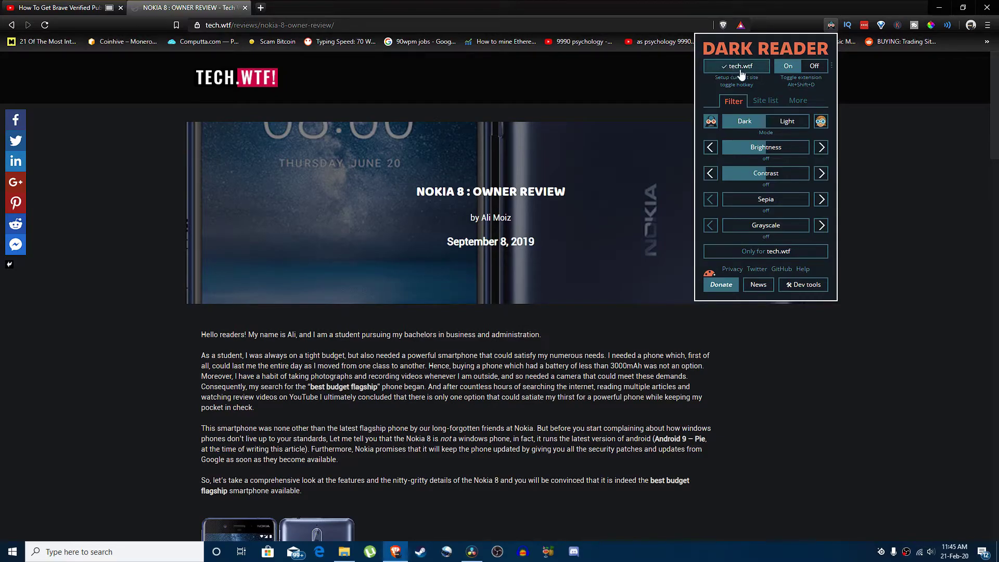
{"action": "left_click", "coordinate": [851, 207]}
{"action": "scroll", "coordinate": [851, 207], "scroll_direction": "down", "scroll_amount": 2}
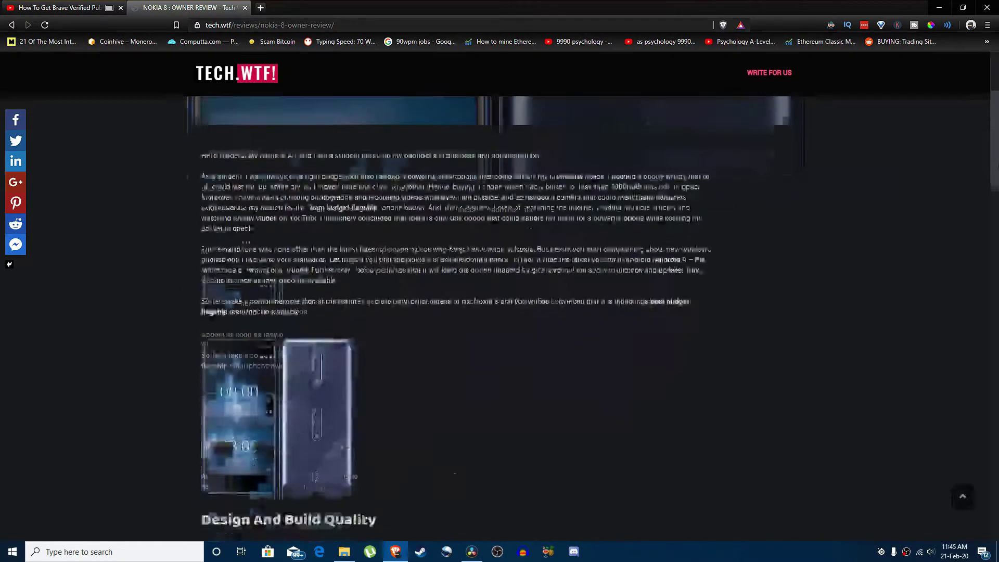
{"action": "scroll", "coordinate": [499, 313], "scroll_direction": "down", "scroll_amount": 15}
{"action": "scroll", "coordinate": [499, 313], "scroll_direction": "up", "scroll_amount": 20}
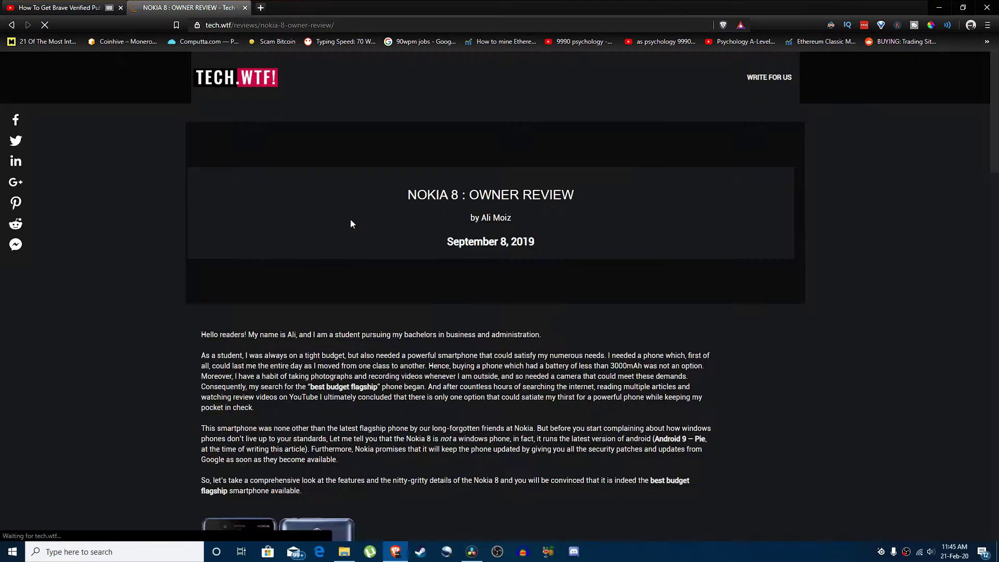
{"action": "mouse_move", "coordinate": [991, 134]}
{"action": "left_mouse_down"}
{"action": "mouse_move", "coordinate": [997, 470]}
{"action": "mouse_move", "coordinate": [997, 86]}
{"action": "left_mouse_up"}
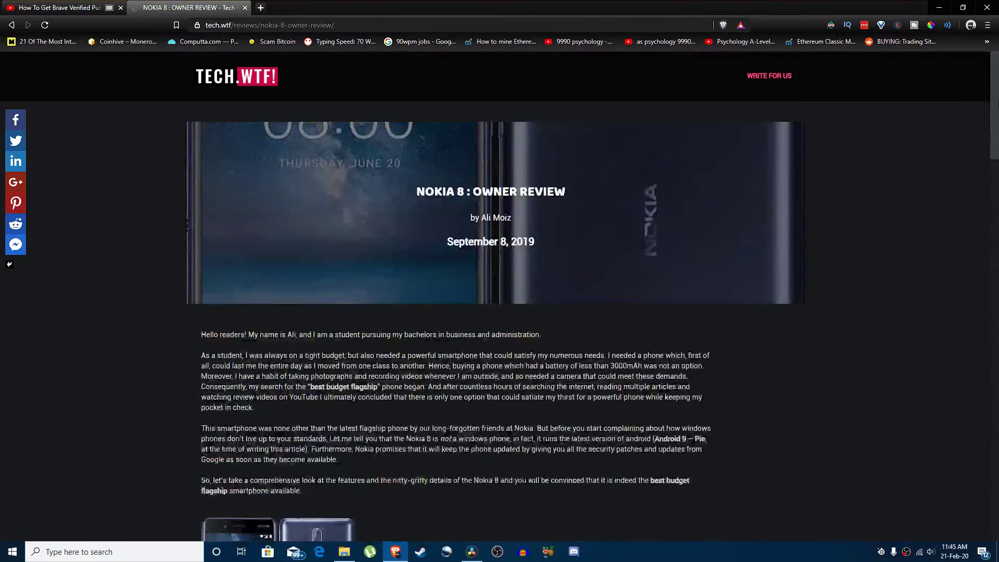
{"action": "left_click", "coordinate": [830, 25]}
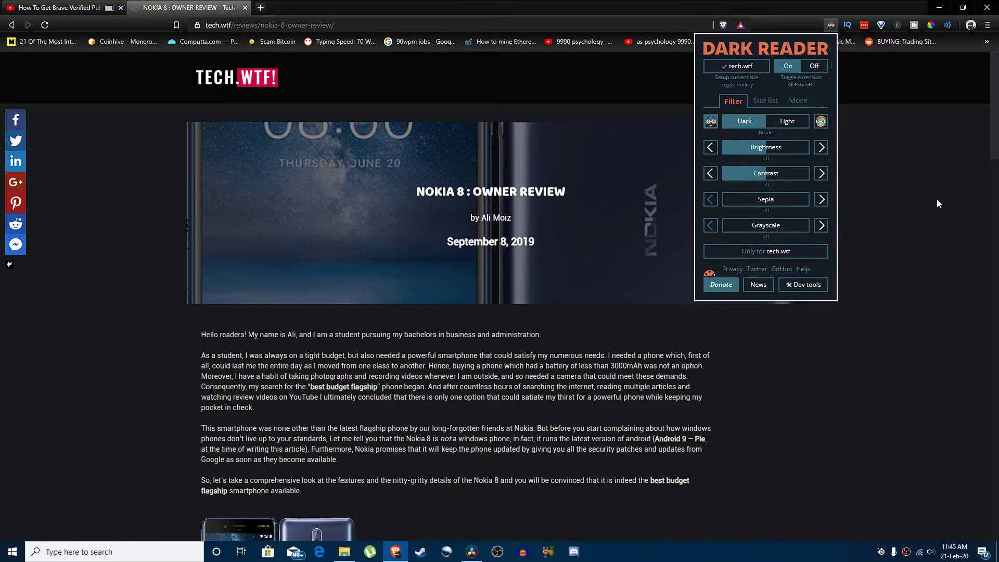
{"action": "left_click", "coordinate": [939, 129]}
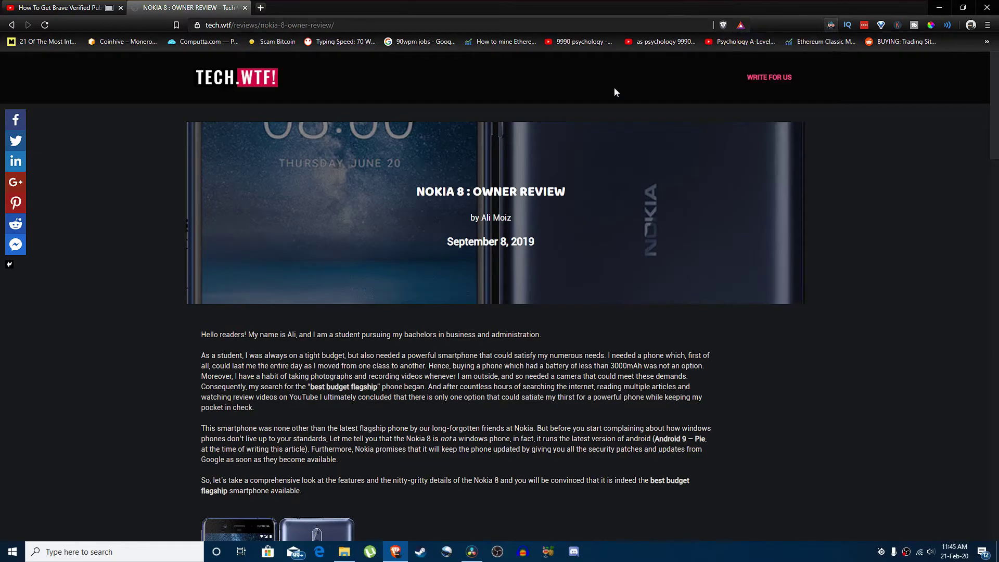
{"action": "left_click", "coordinate": [260, 10]}
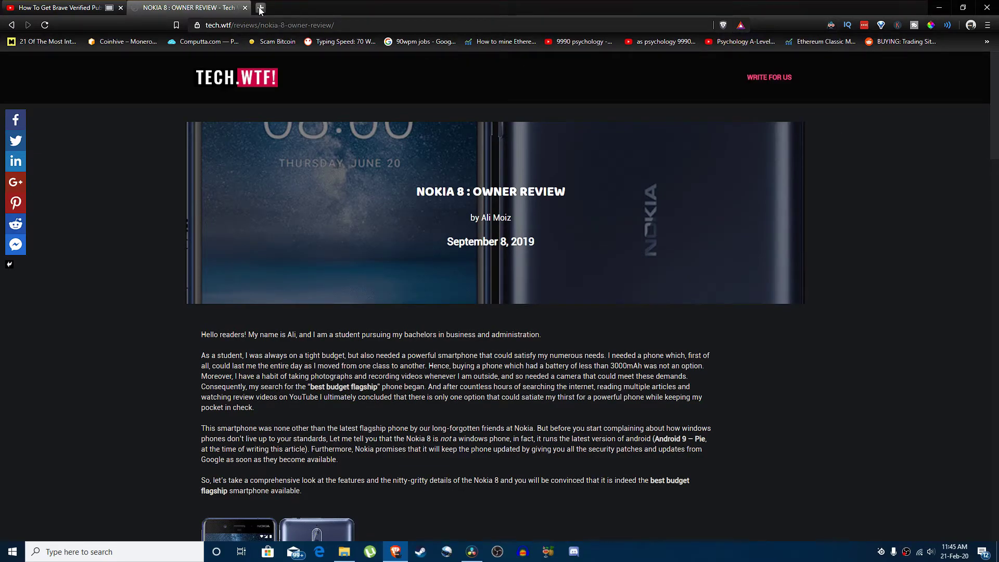